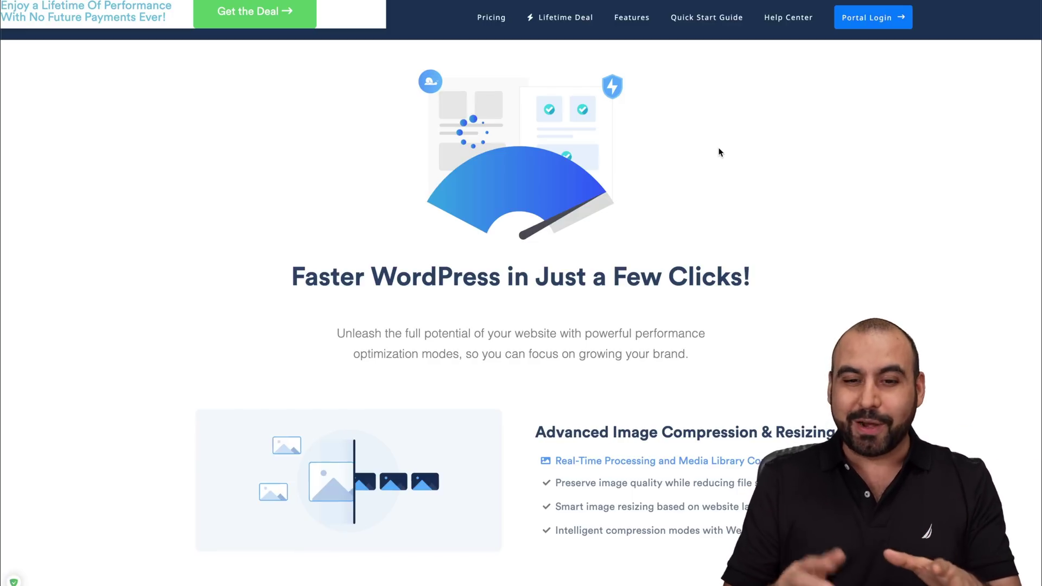
Scroll the homepage past image compression, performance and Global CDN features to Whitelabel and Quick Setup
scroll(720, 152, down, 5)
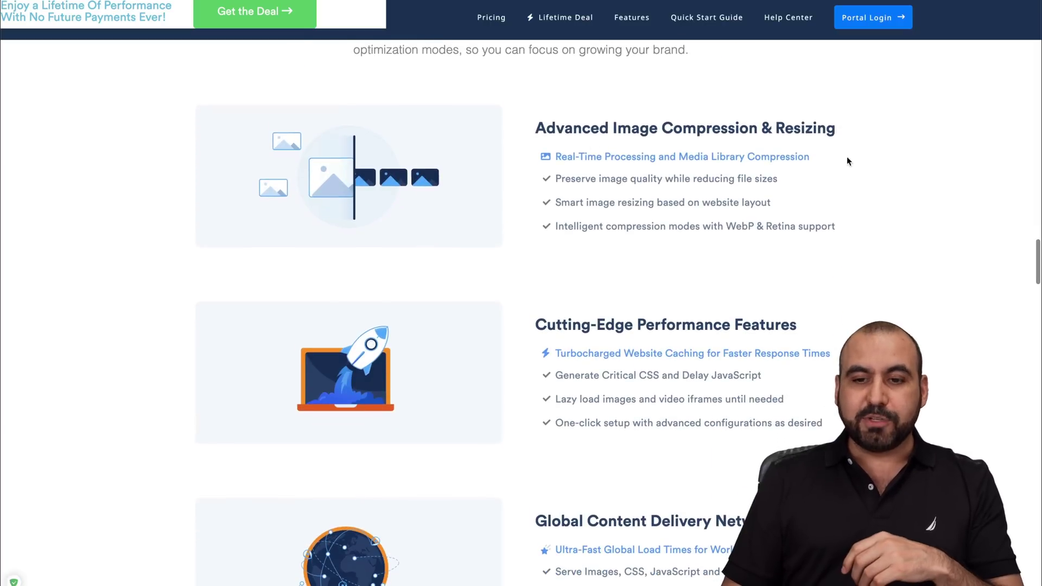
scroll(863, 142, down, 3)
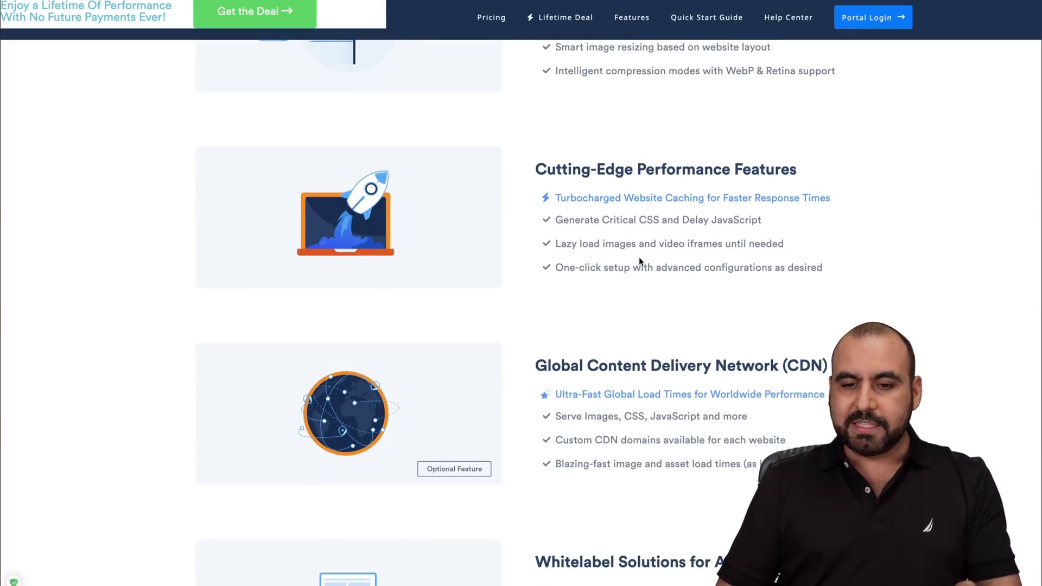
scroll(654, 260, down, 1)
scroll(658, 263, down, 2)
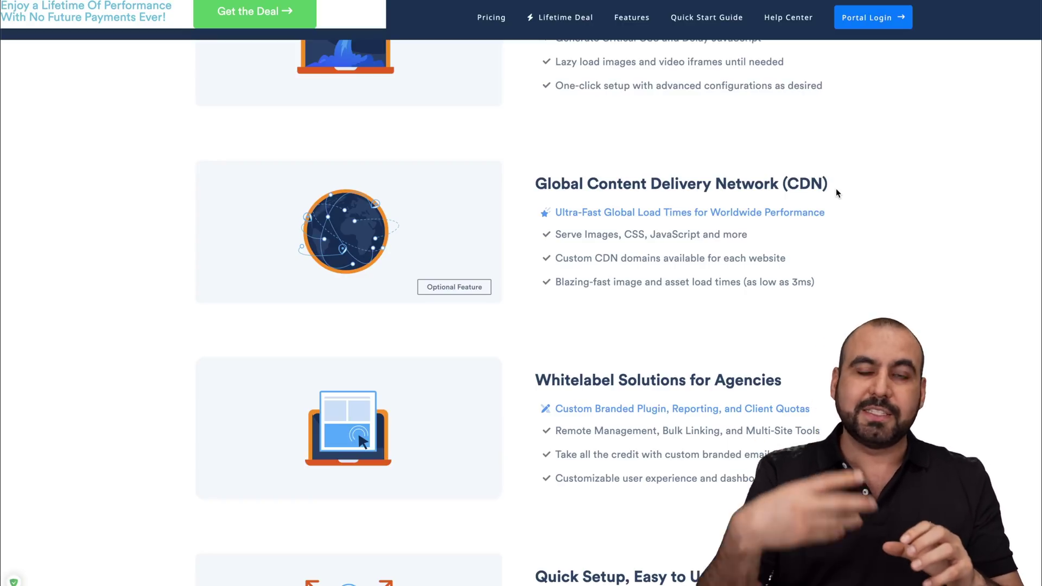
scroll(838, 193, down, 3)
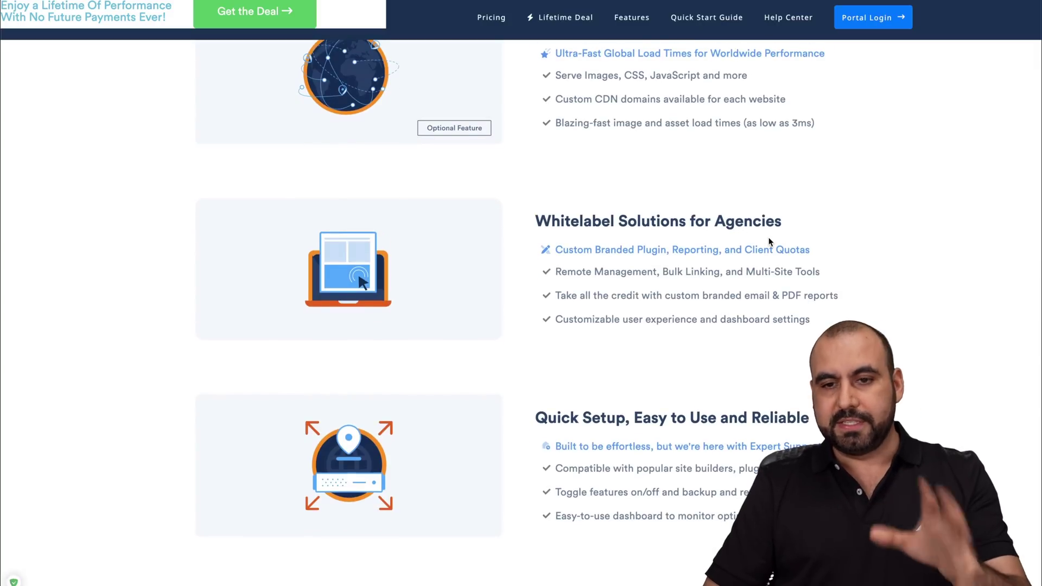
Open the Portal Login dashboard and highlight the Active Websites count
click(868, 18)
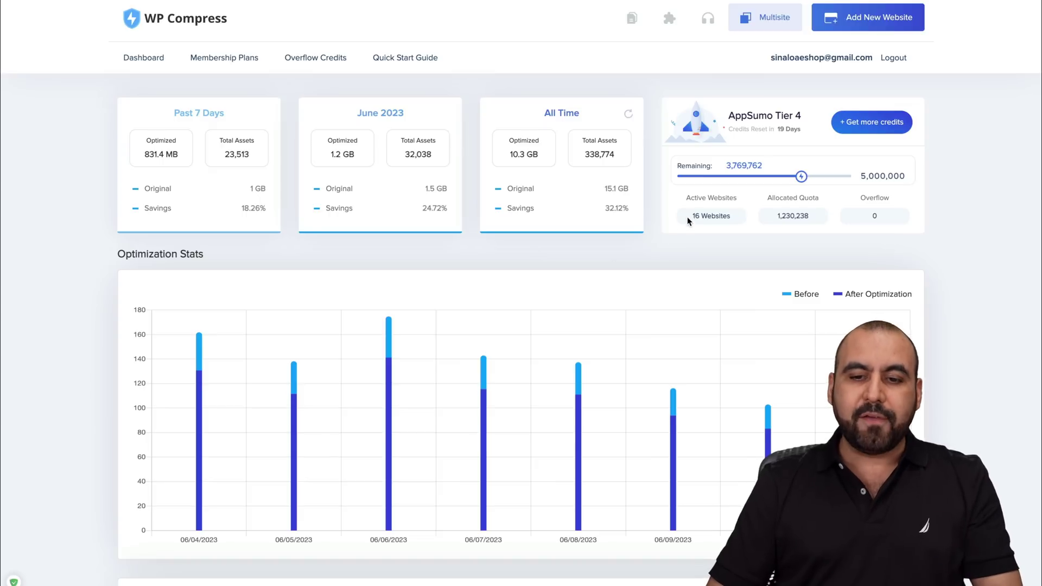
drag(687, 217, 732, 229)
click(731, 232)
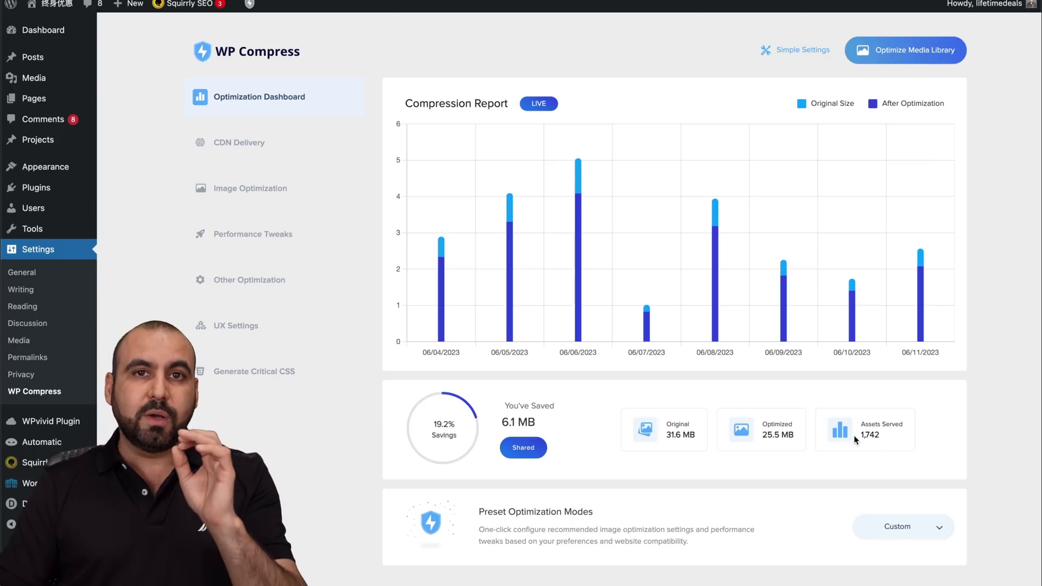
click(906, 524)
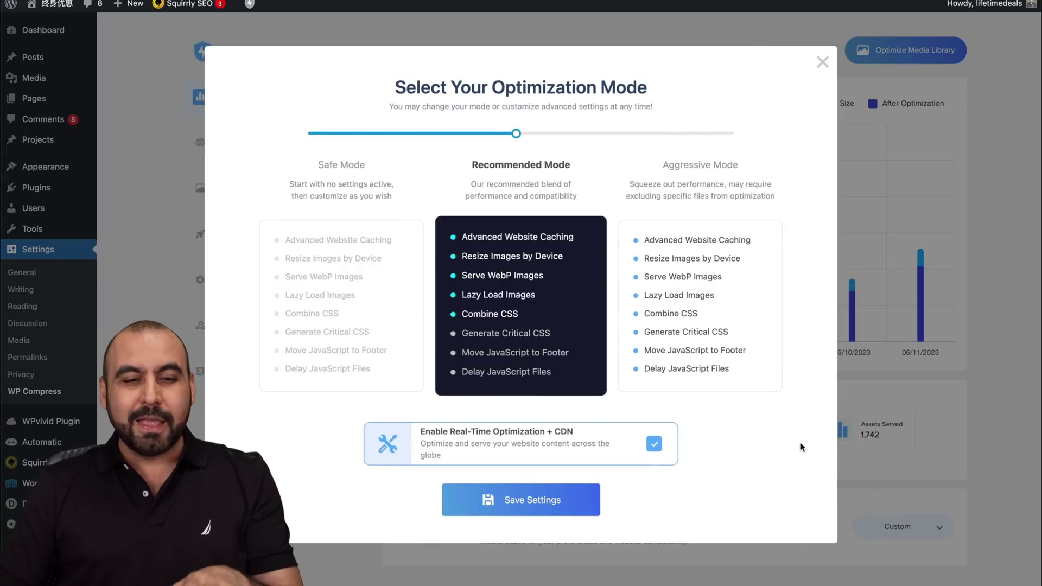
click(396, 302)
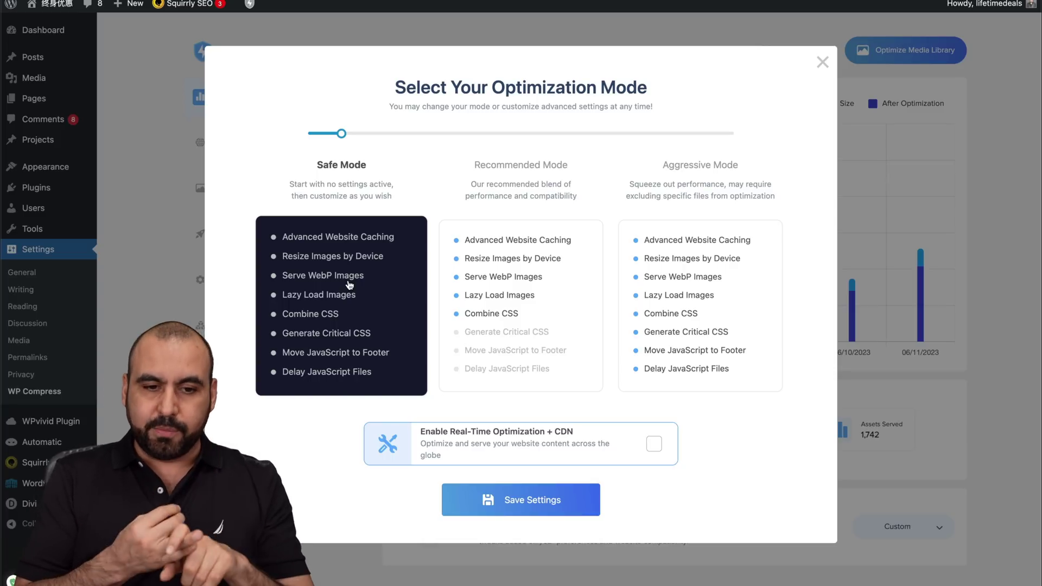
click(495, 265)
click(693, 261)
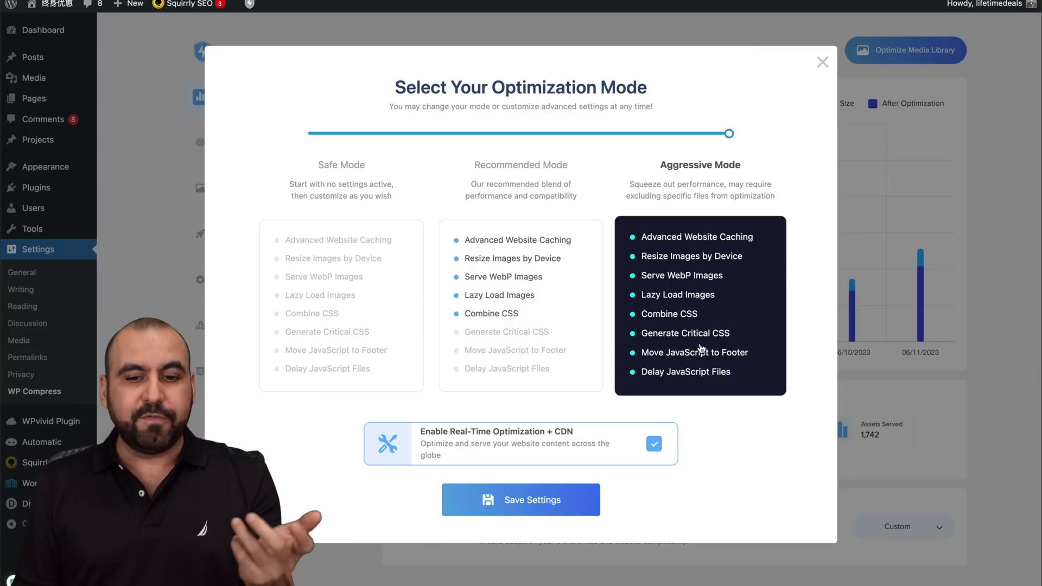
click(559, 326)
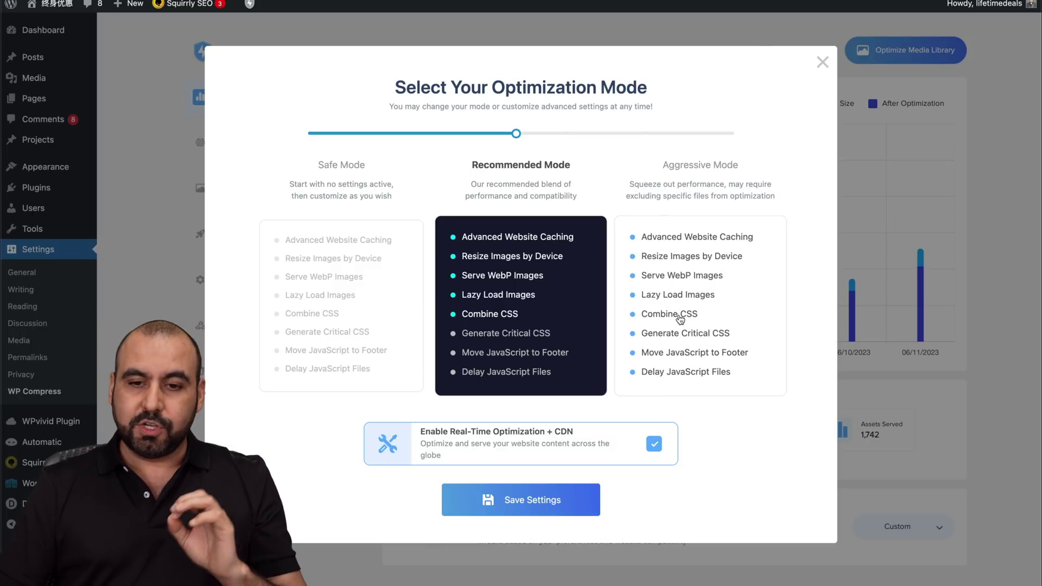
click(680, 319)
click(823, 63)
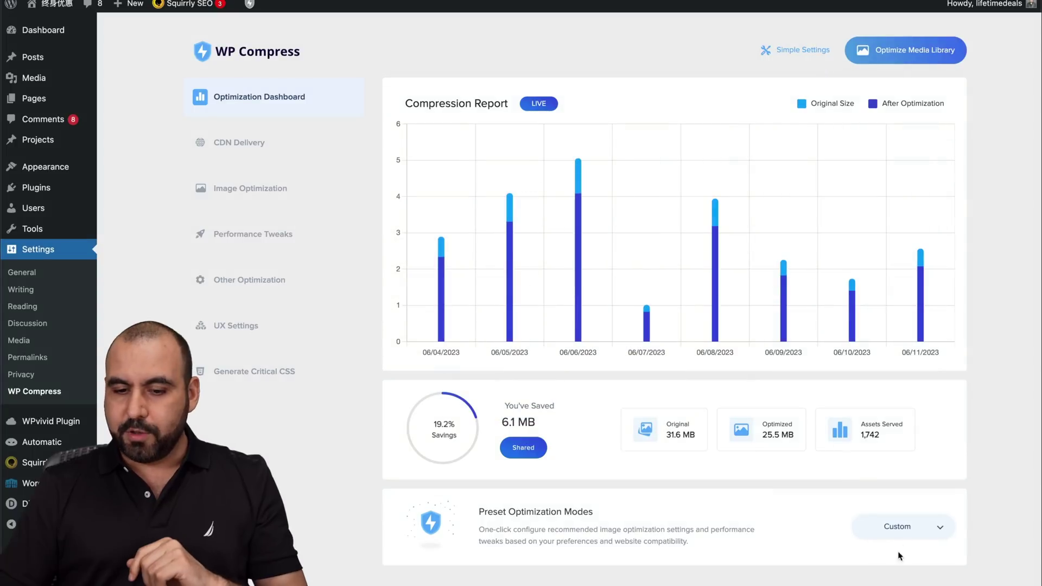
Dismiss the optimization mode chooser without saving and show CDN Delivery with all seven file types enabled
click(898, 527)
click(822, 63)
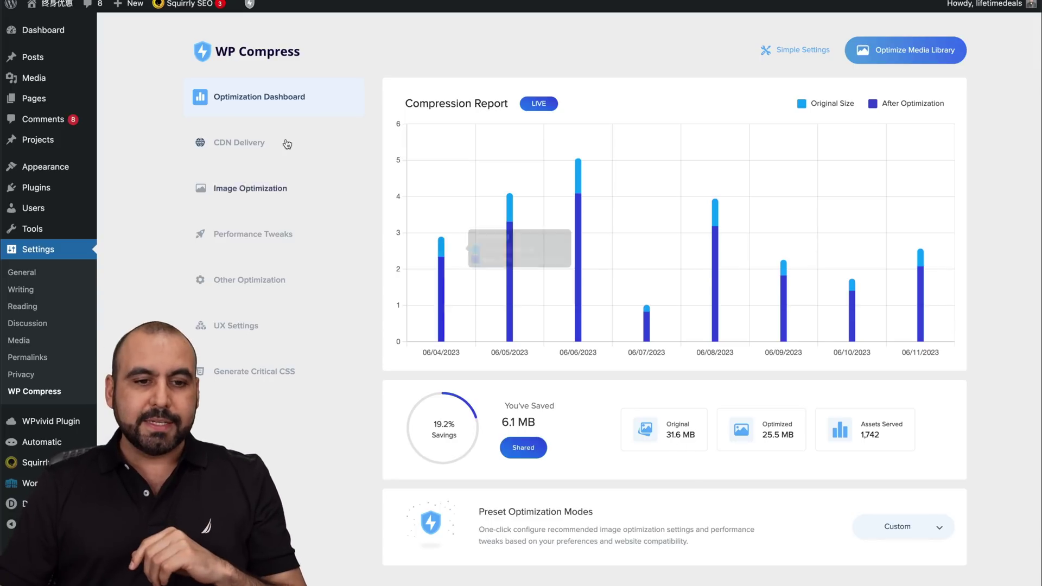
click(239, 144)
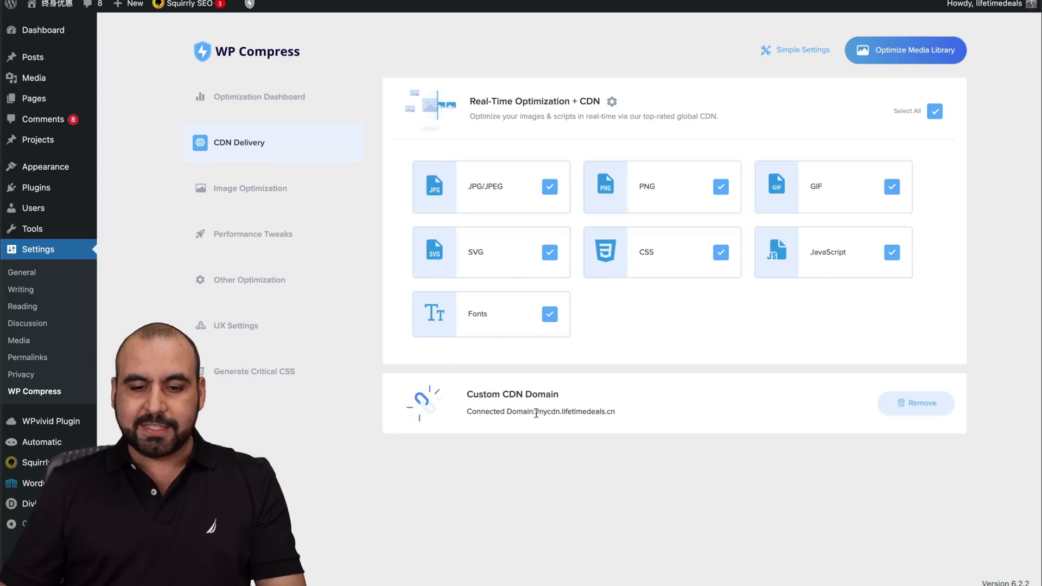
Highlight the connected custom CDN domain name
drag(536, 413, 642, 411)
click(586, 408)
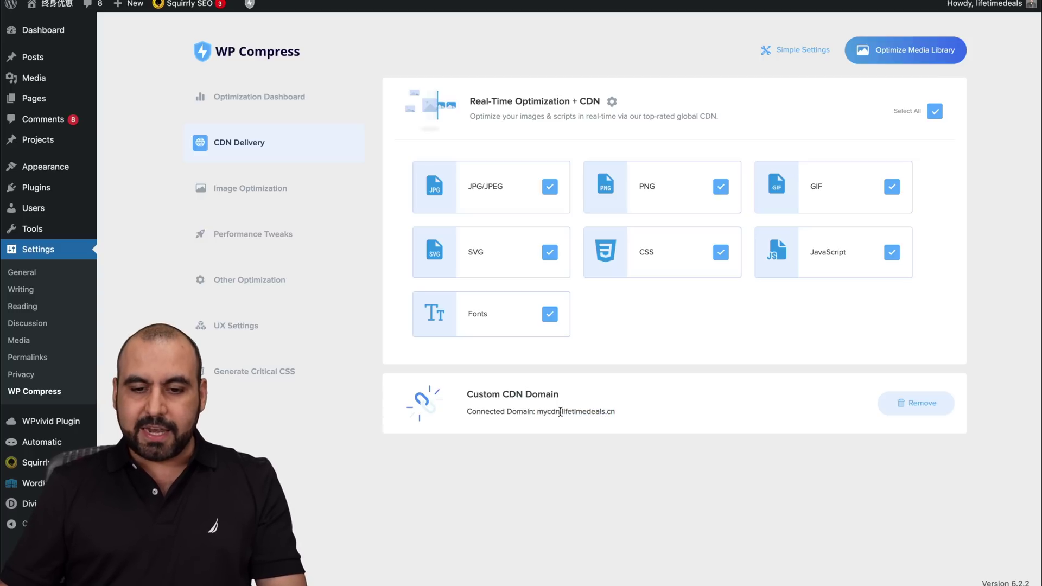
drag(560, 412, 679, 412)
click(680, 412)
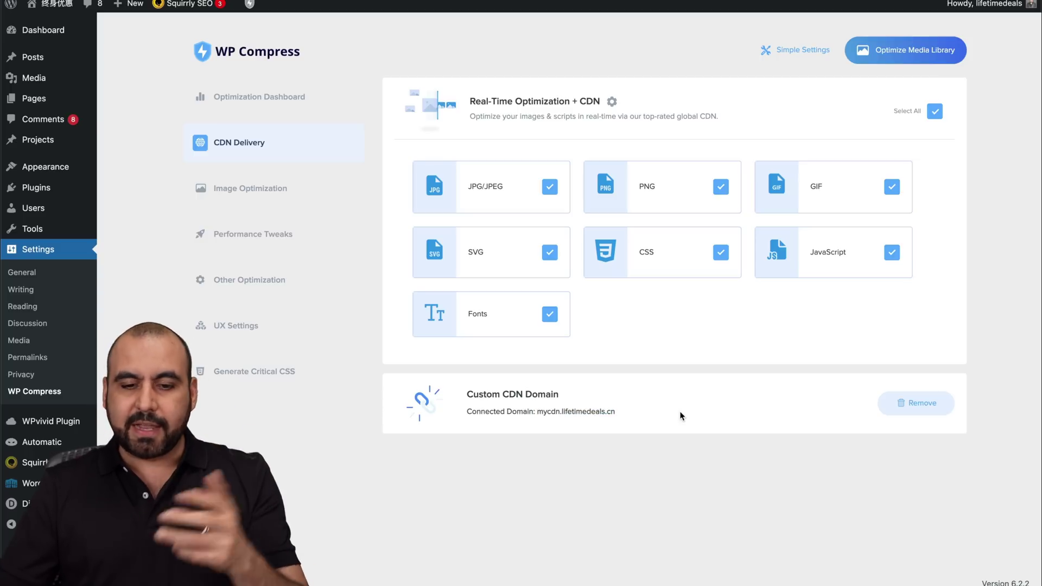
drag(537, 412, 613, 412)
click(611, 412)
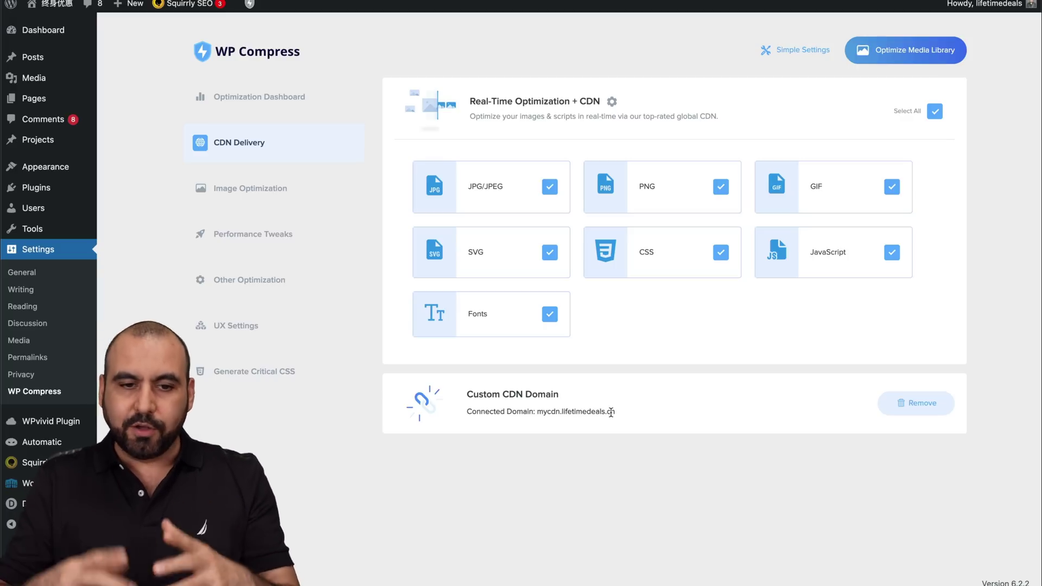
Show Image Optimization and scroll through Adaptive Images, lazy loading and optimization level to Auto-Optimize on Upload
click(286, 204)
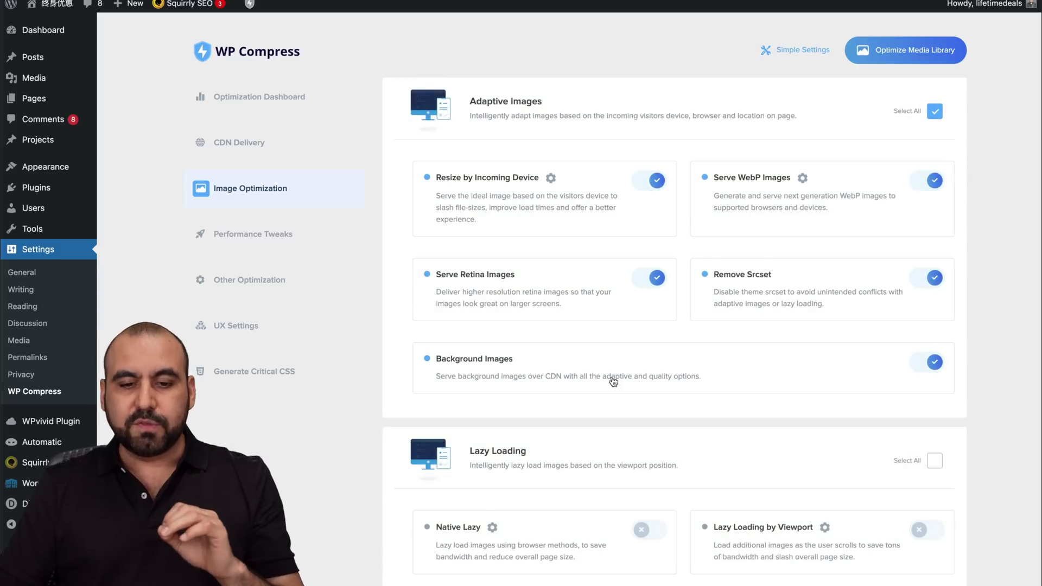
scroll(614, 382, down, 1)
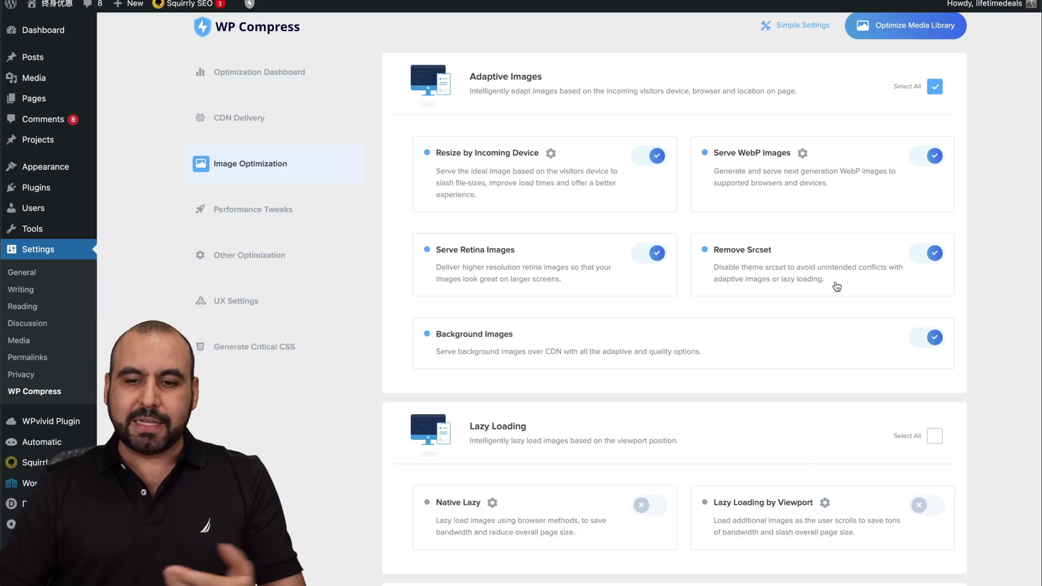
scroll(827, 301, down, 1)
scroll(493, 288, down, 1)
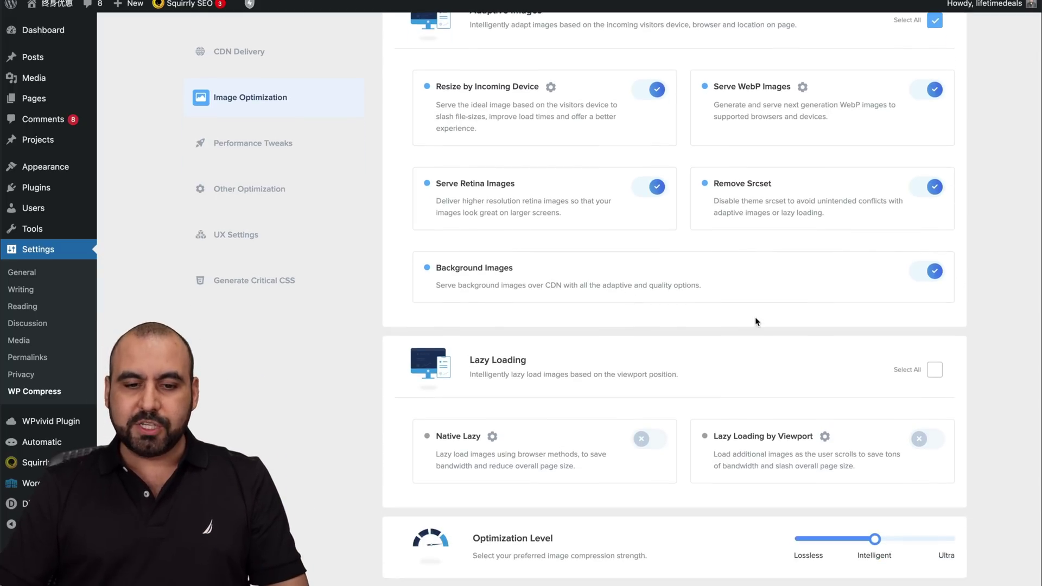
scroll(756, 321, down, 2)
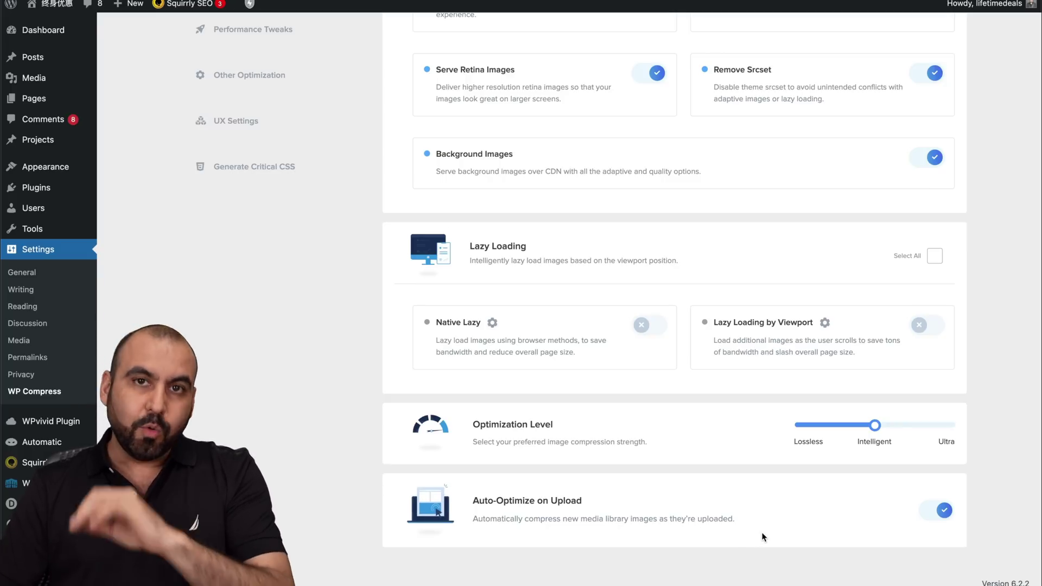
scroll(762, 538, up, 4)
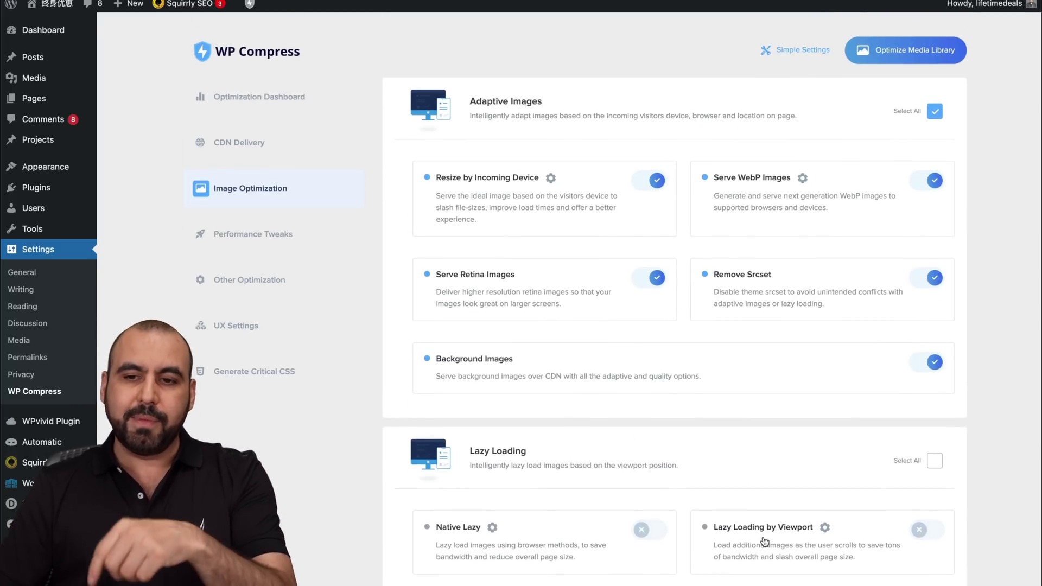
Review Performance Tweaks' Advanced Caching, CSS and JavaScript Optimizations, then view Other Optimizations
click(274, 235)
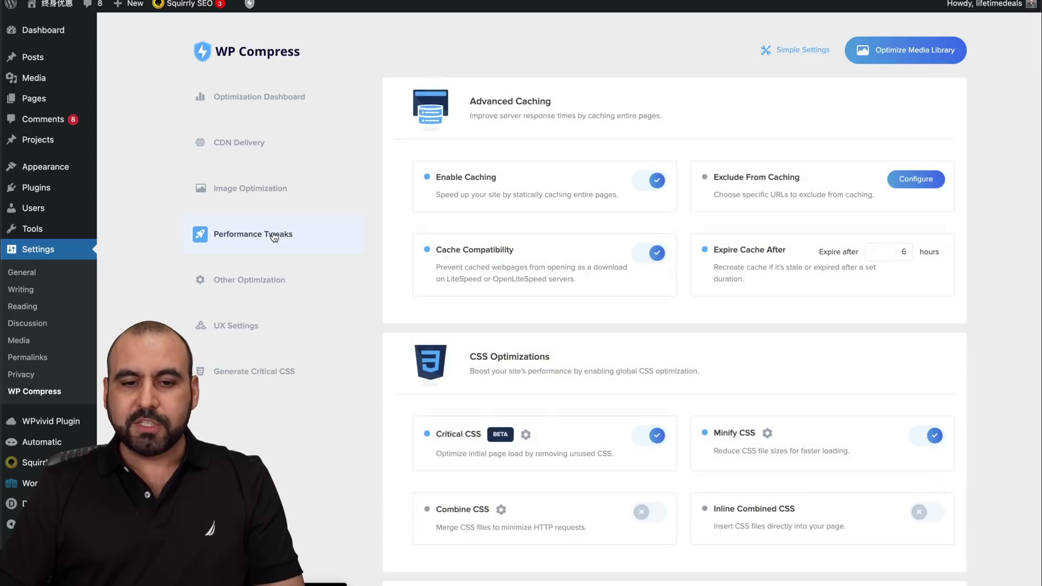
scroll(363, 446, down, 1)
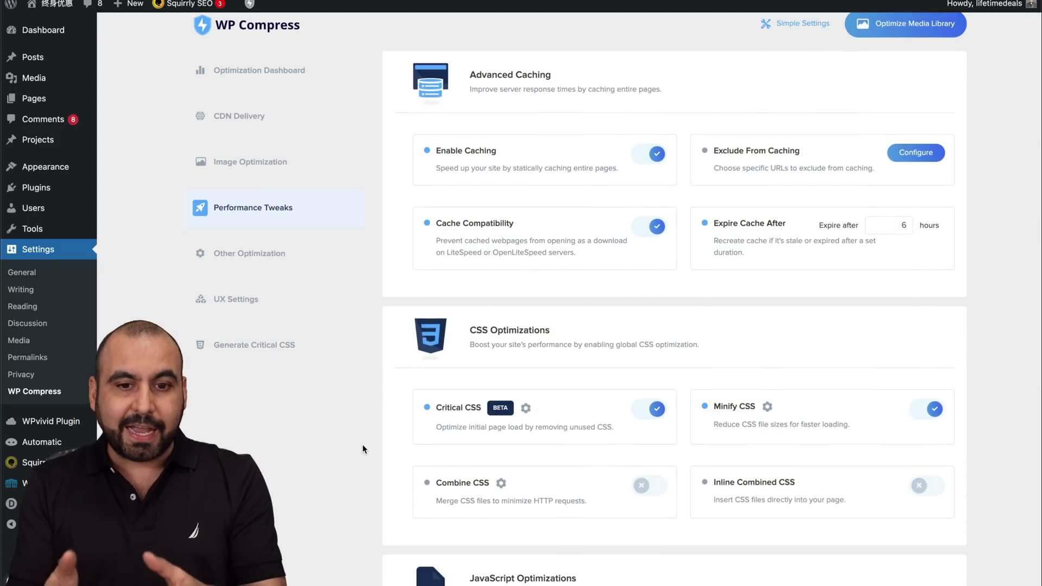
scroll(363, 445, up, 1)
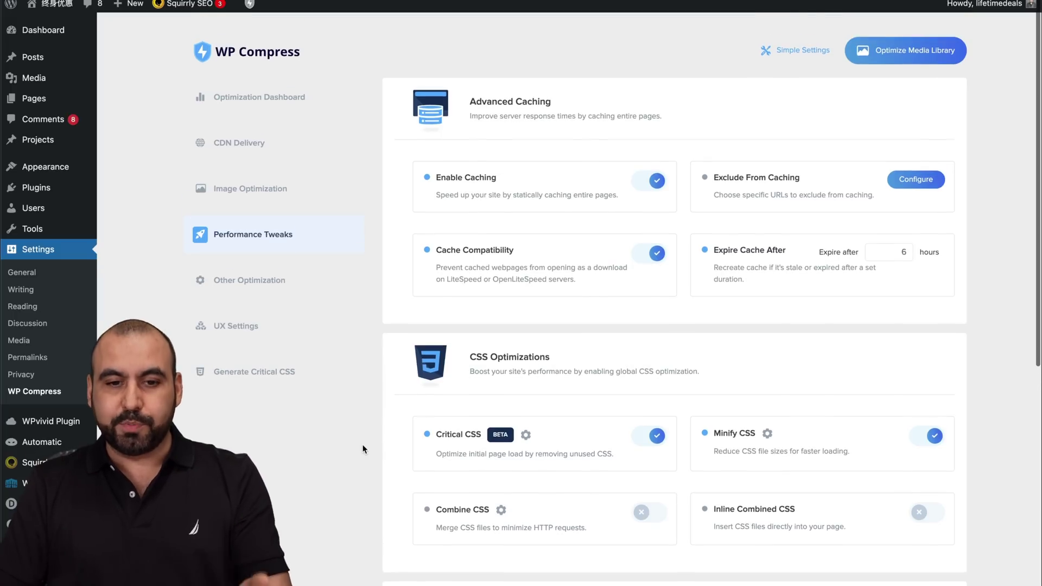
scroll(363, 444, down, 1)
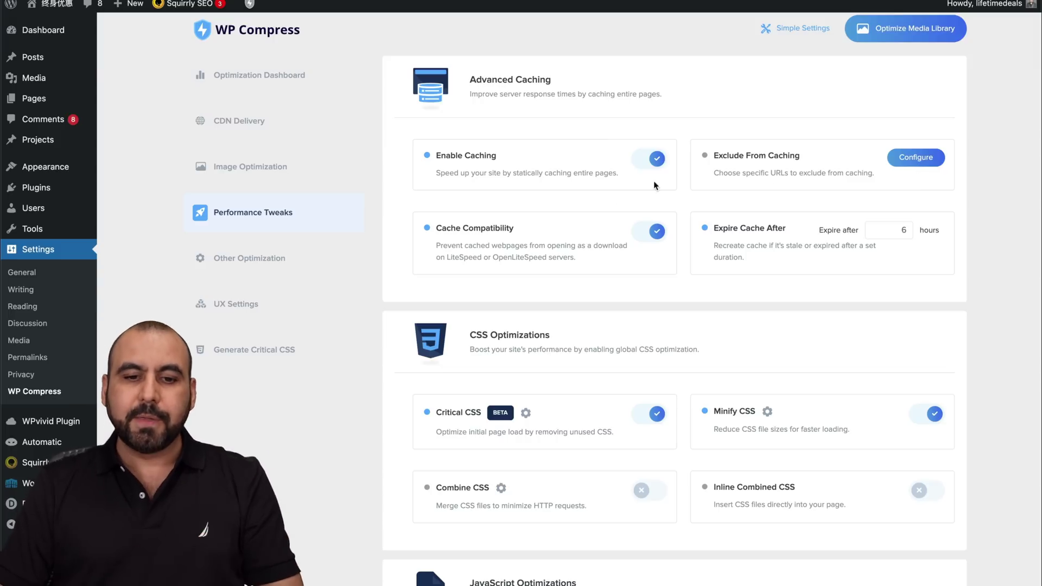
scroll(796, 242, down, 5)
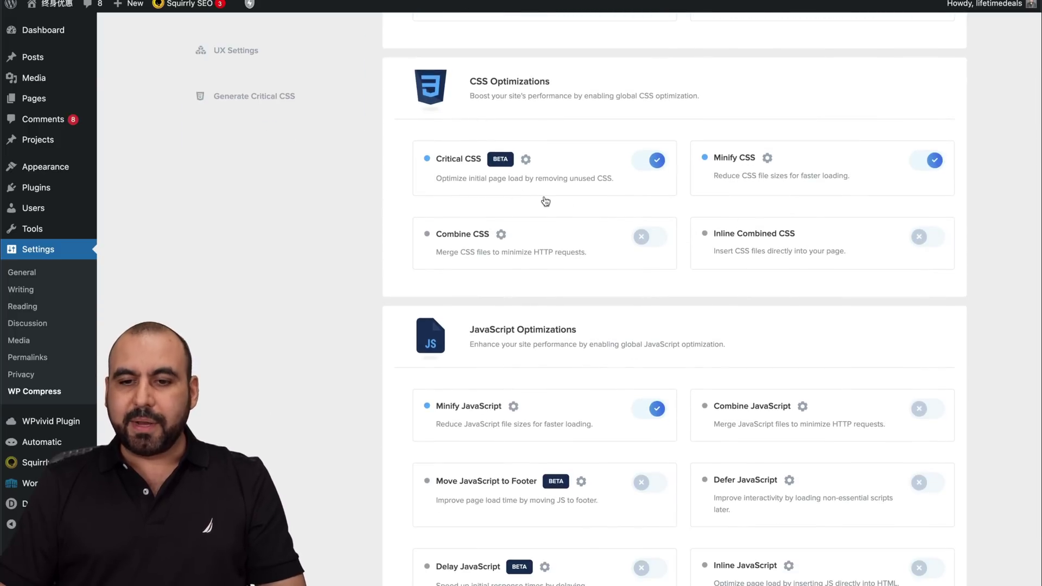
scroll(629, 200, down, 1)
scroll(575, 233, down, 2)
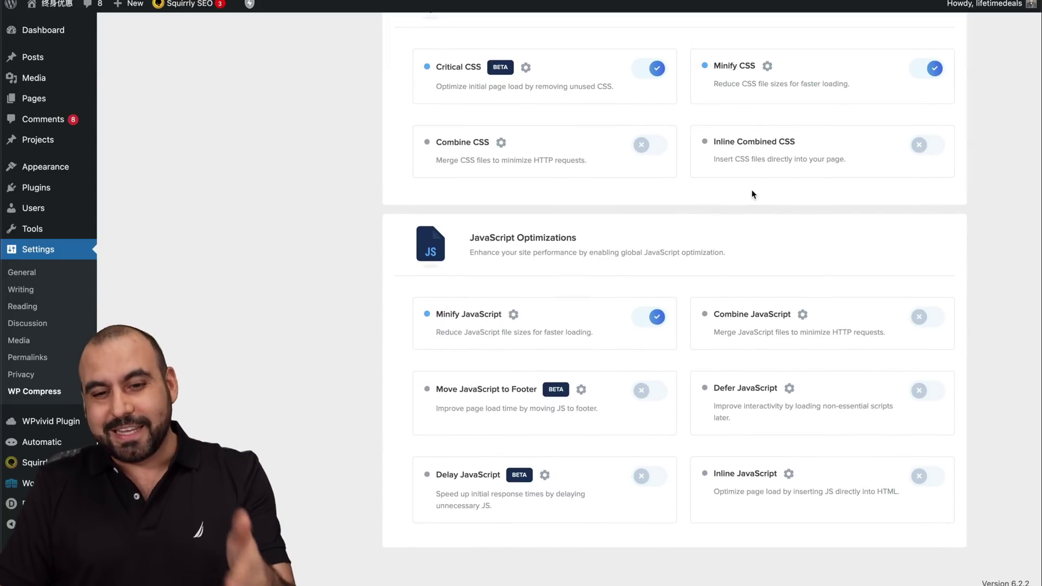
scroll(592, 252, up, 10)
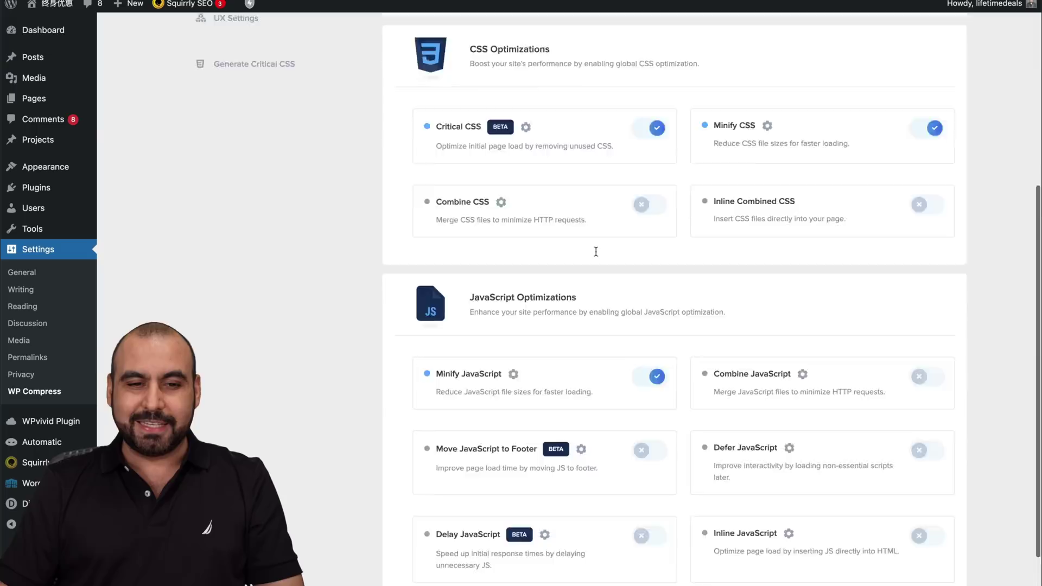
click(243, 283)
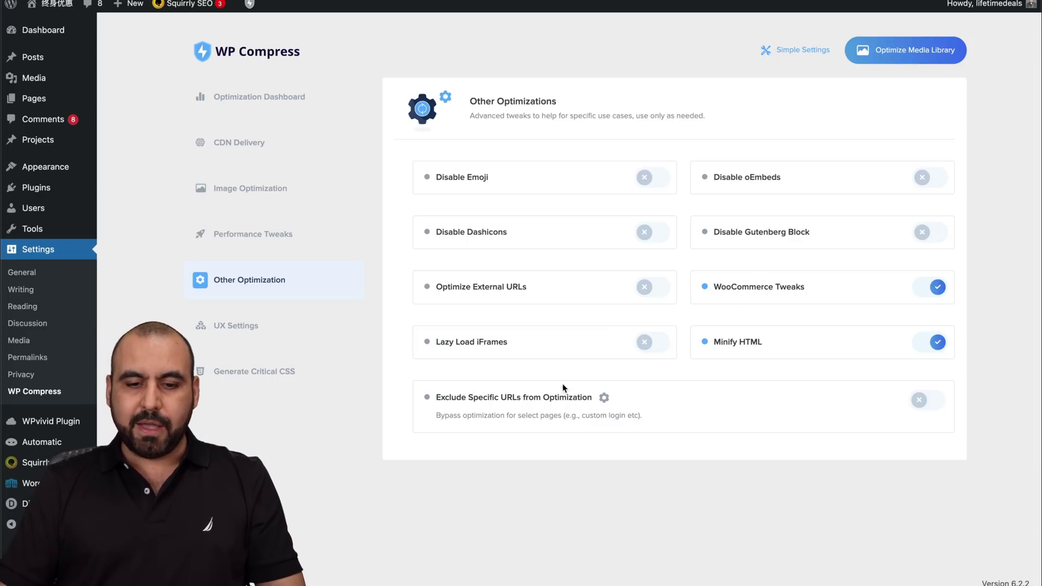
Show UX Settings, then the Generate Critical CSS panel with Critical CSS enabled
click(251, 324)
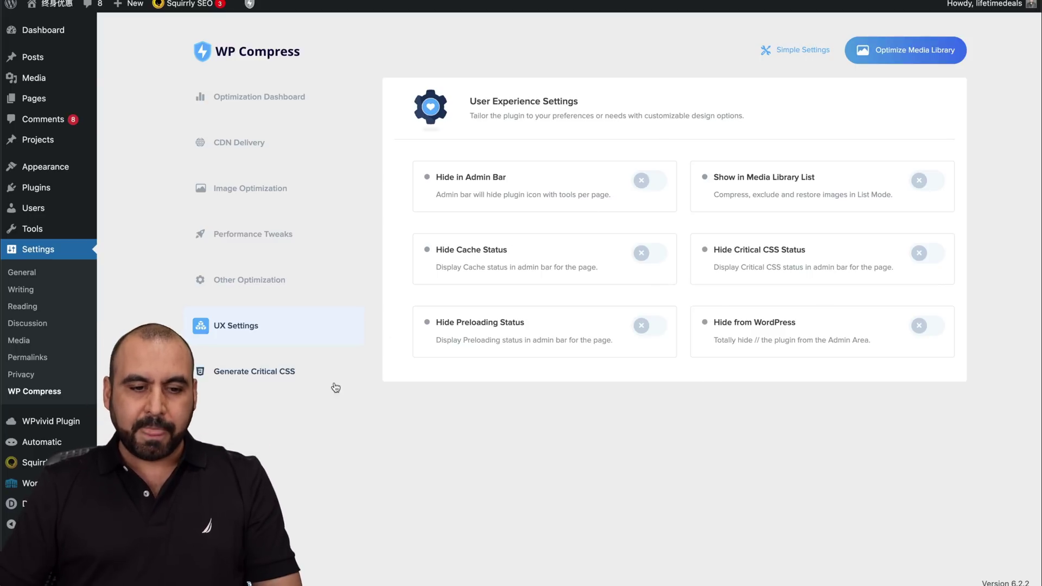
click(281, 382)
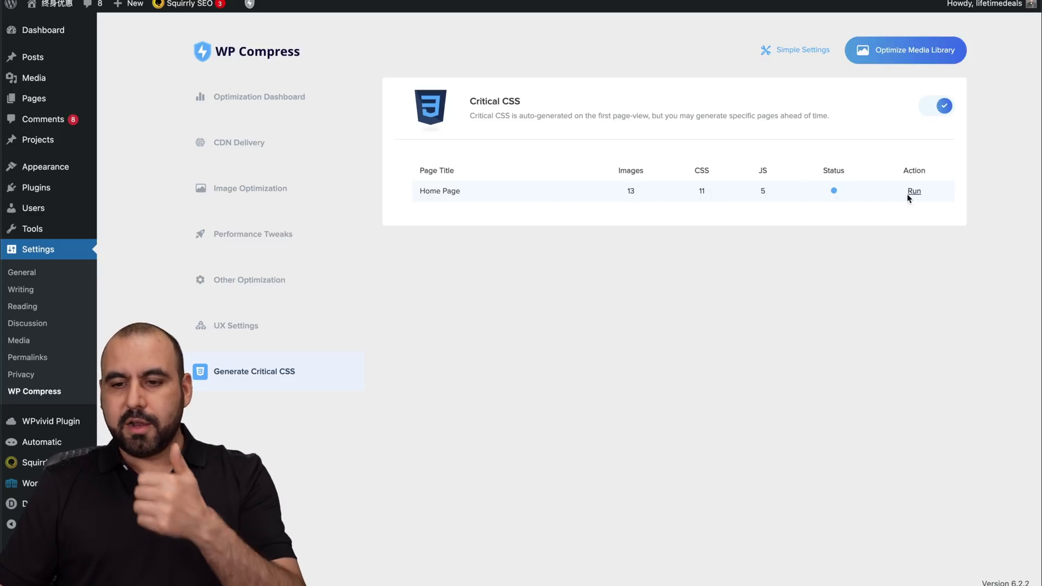
Return to the Optimization Dashboard showing 31.6 MB original and 25.5 MB optimized
click(283, 107)
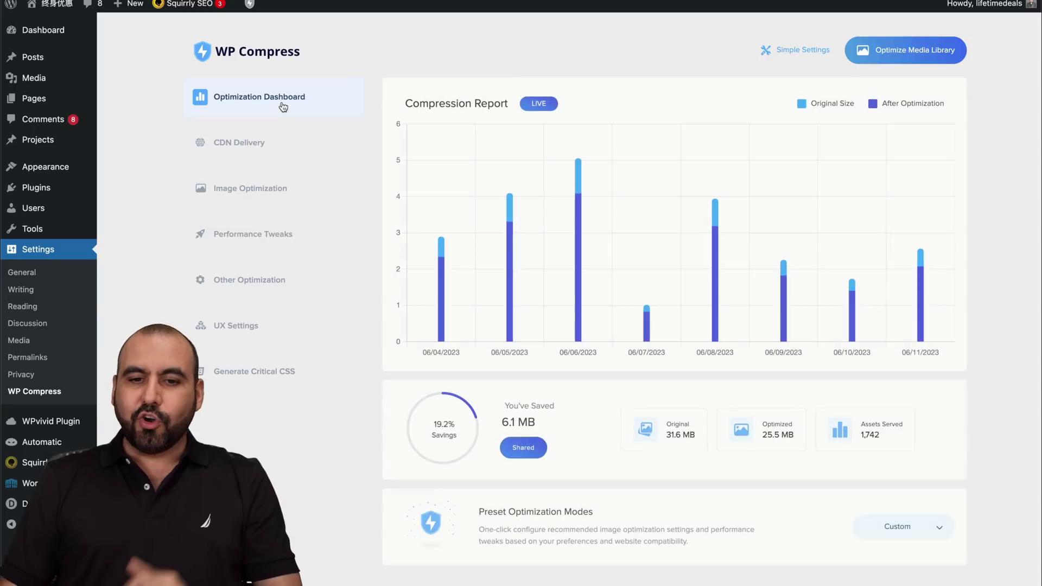